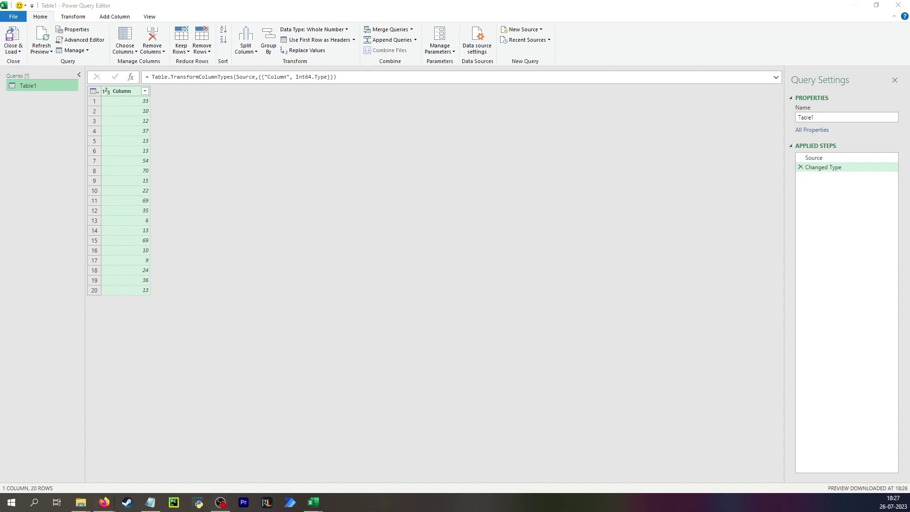
# Switch to the browser, examine the List.Accumulate example that returns a min and max record, and close the article.
pyautogui.hotkey('alt', 'Tab')
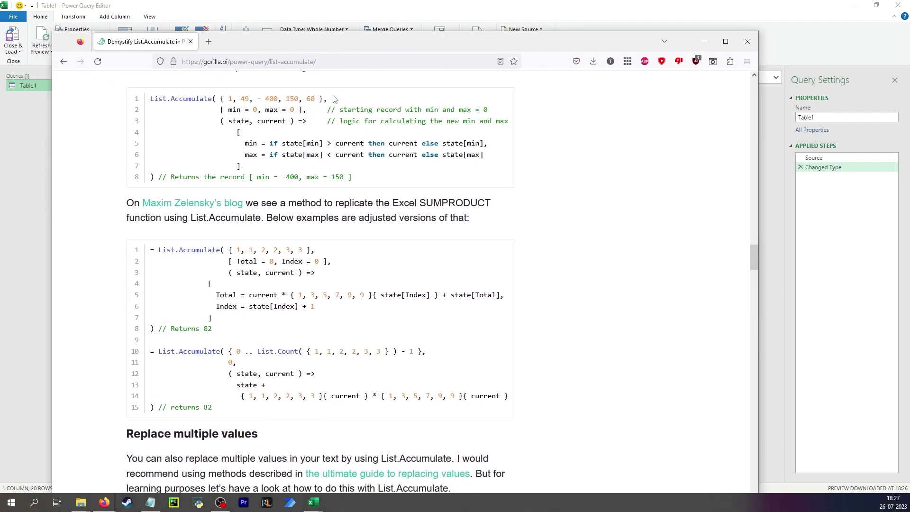
pyautogui.scroll(-3, 126, 244)
pyautogui.scroll(5, 123, 218)
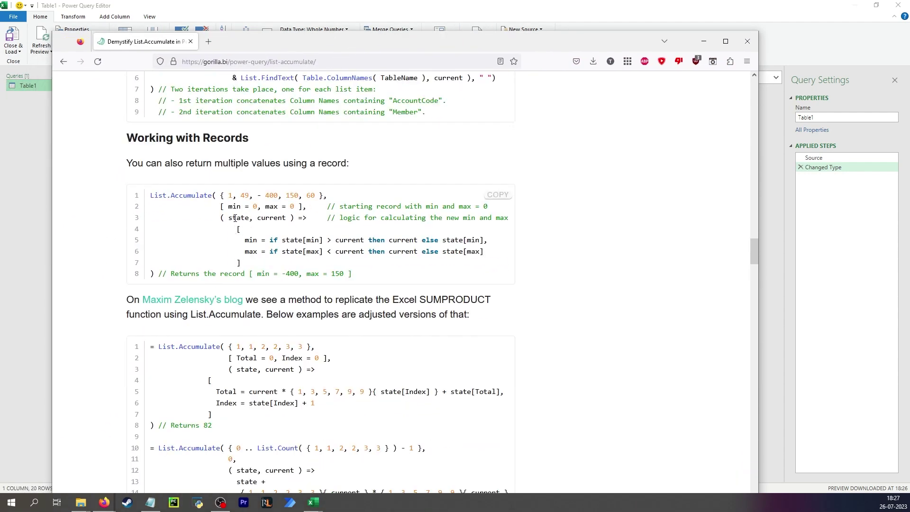
pyautogui.moveTo(221, 206); pyautogui.dragTo(303, 207)
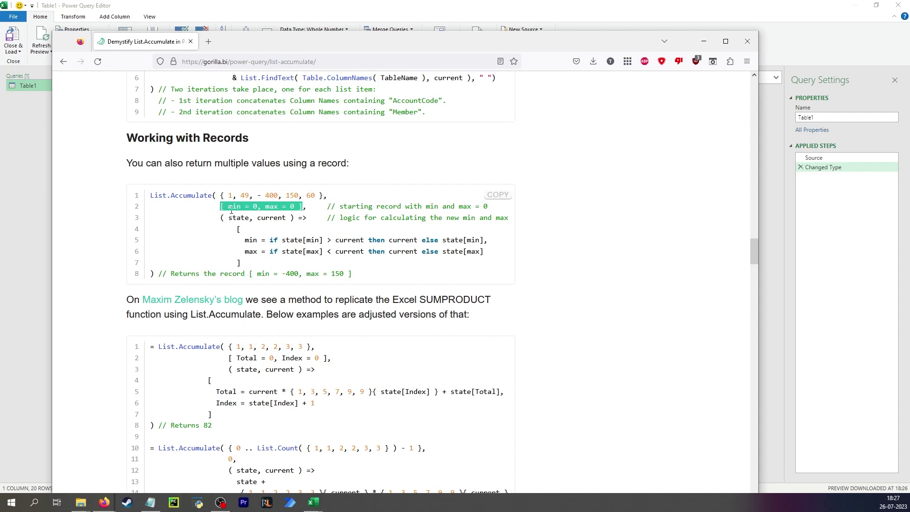
pyautogui.click(106, 197)
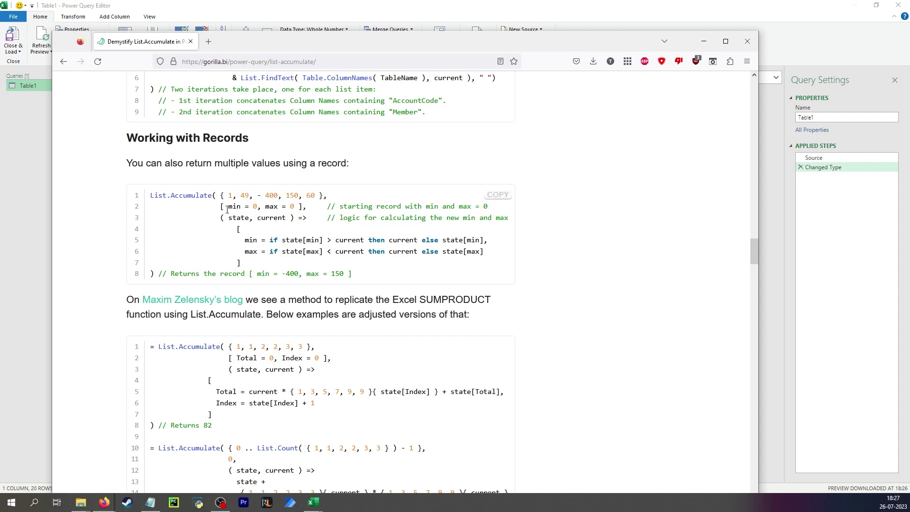
pyautogui.doubleClick(243, 206)
pyautogui.click(190, 42)
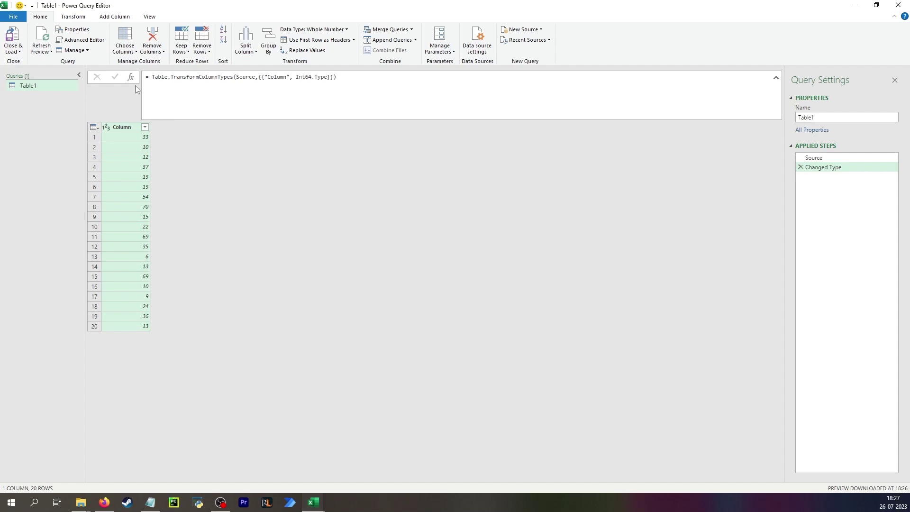
# Add a custom step after Changed Type and replace its formula with an empty multi-line record in square brackets.
pyautogui.click(131, 78)
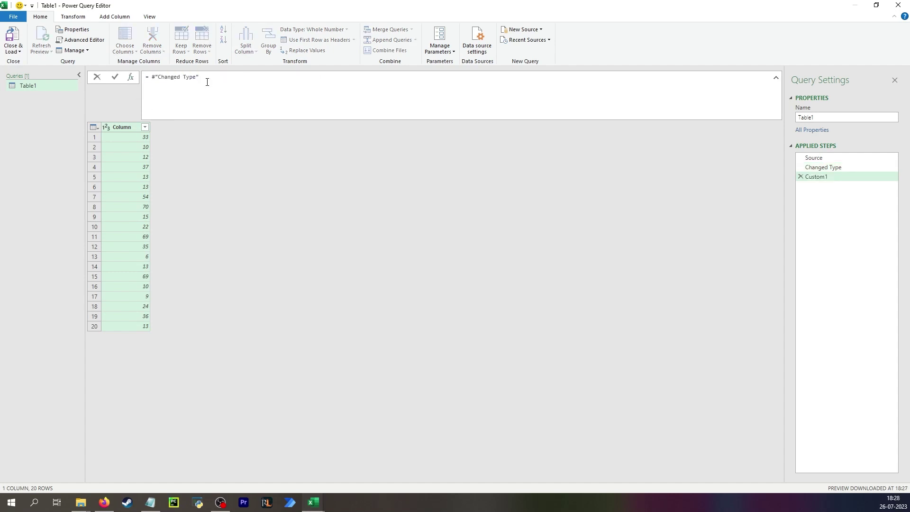
pyautogui.moveTo(208, 81); pyautogui.dragTo(150, 76)
pyautogui.write('[')
pyautogui.hotkey('shift', 'Return')
pyautogui.hotkey('shift', 'Return')
pyautogui.hotkey('shift', 'Return')
pyautogui.click(165, 82)
# Define the record field Minimum = List.Min(#"Changed Type"[Column]) and preview its value.
pyautogui.write('nimum')
pyautogui.write(' =)')
pyautogui.write('List.Mi')
pyautogui.write('#"Changed Type')
pyautogui.write('"')
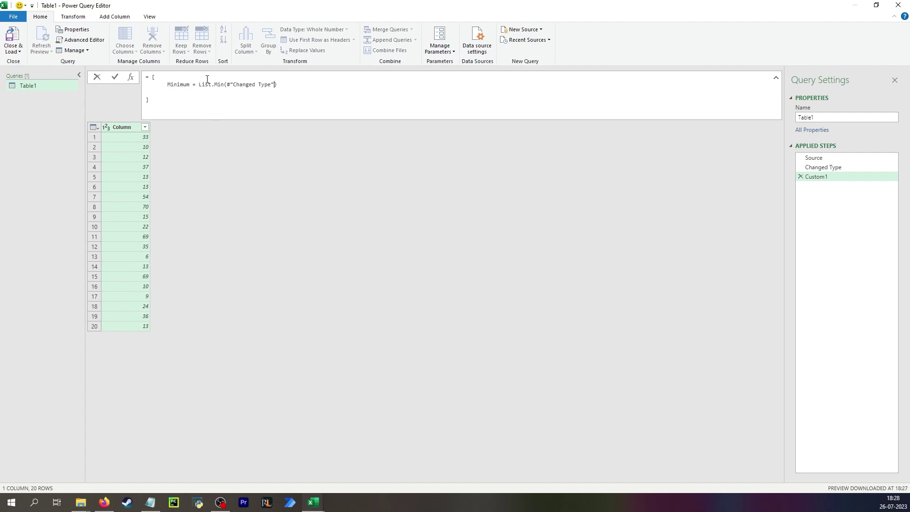
pyautogui.write('[')
pyautogui.write('Column]')
pyautogui.press('Return')
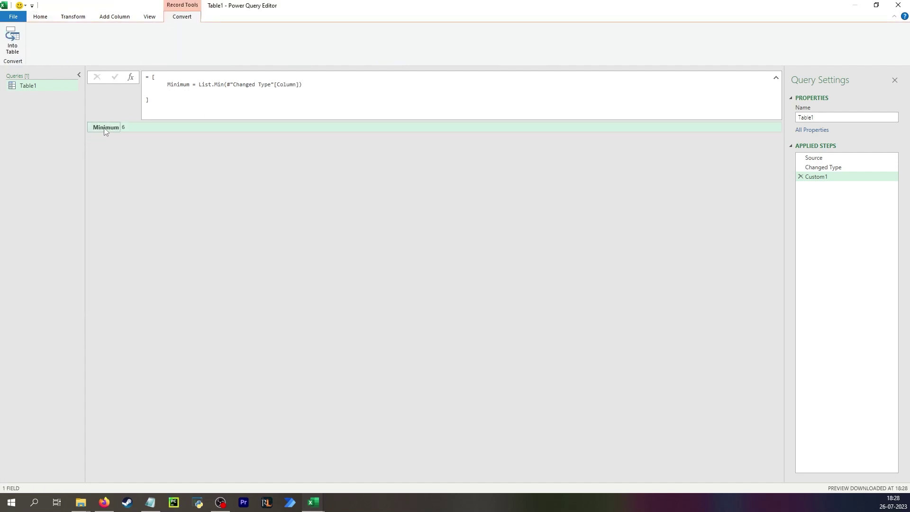
pyautogui.click(145, 128)
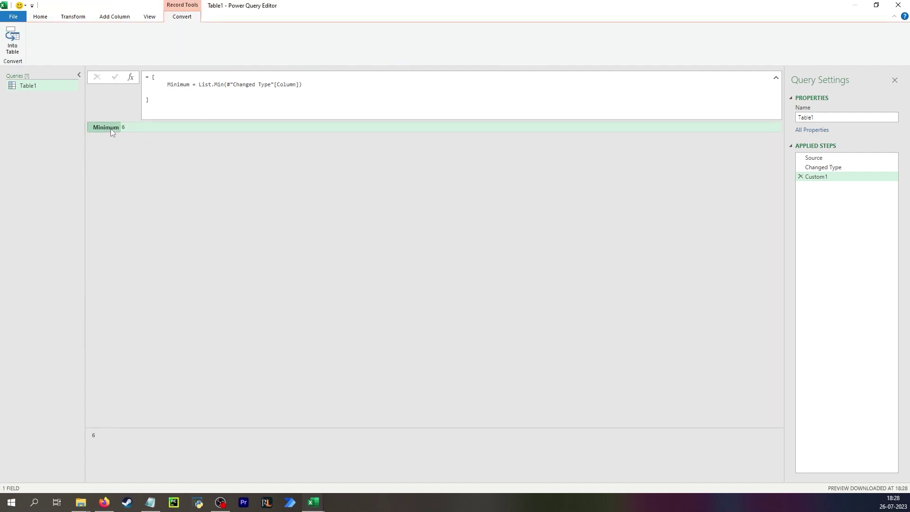
# Add a second record field, Maximum = List.Max(#"Changed Type"[Column]), below the Minimum field and check the resulting record.
pyautogui.click(323, 89)
pyautogui.moveTo(171, 85); pyautogui.dragTo(303, 88)
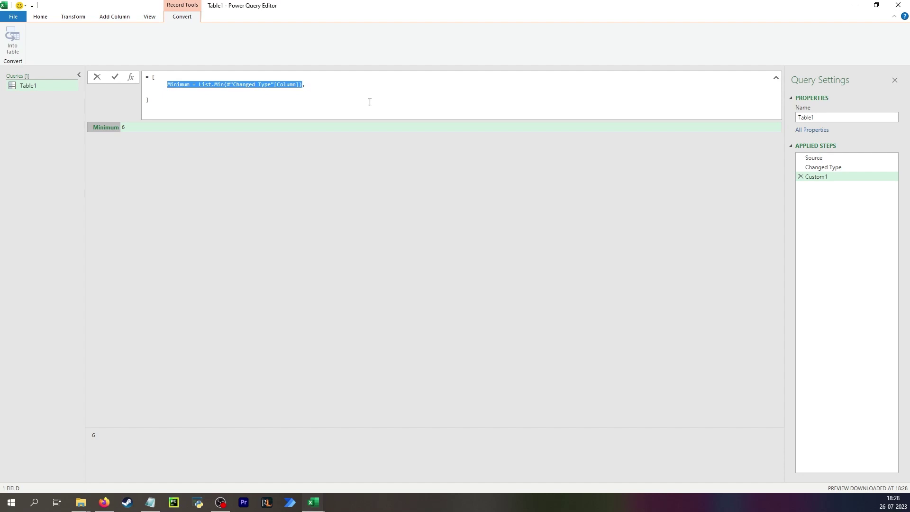
pyautogui.click(285, 91)
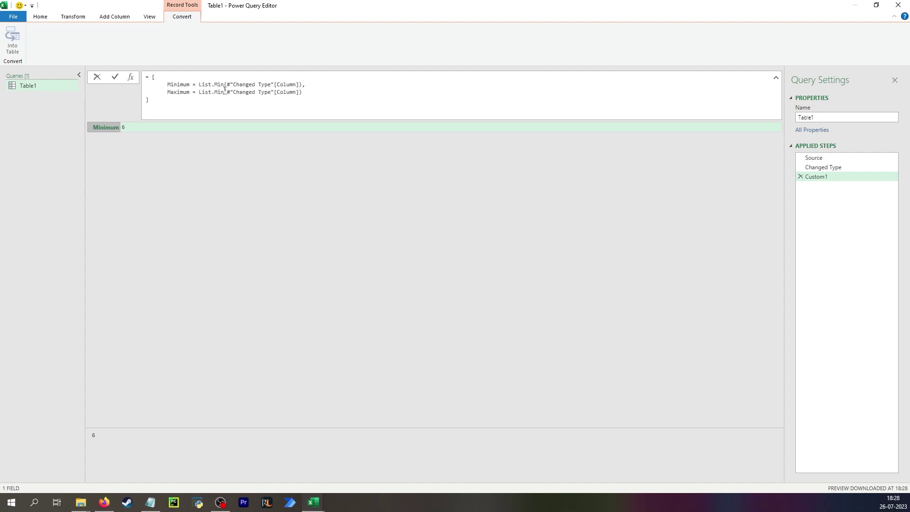
pyautogui.moveTo(224, 91); pyautogui.dragTo(218, 91)
pyautogui.write('ax')
pyautogui.moveTo(308, 85); pyautogui.dragTo(303, 85)
pyautogui.press('Return')
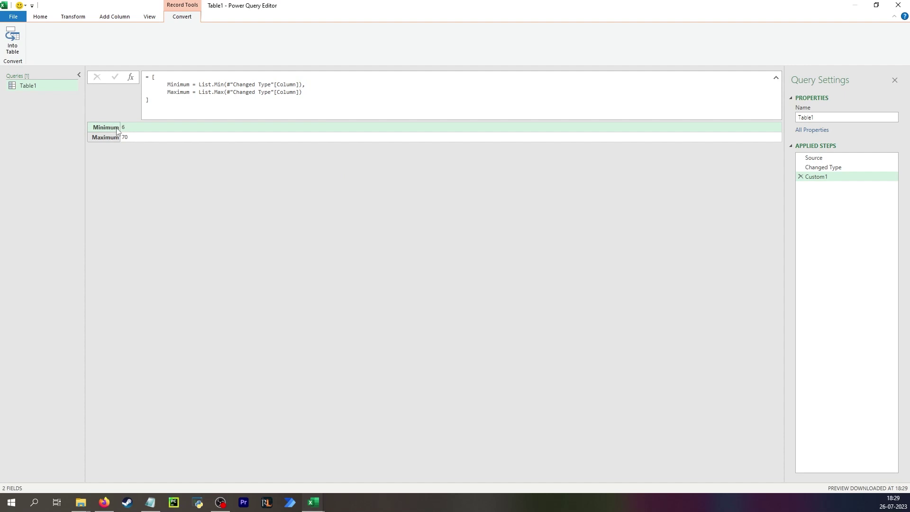
pyautogui.click(833, 168)
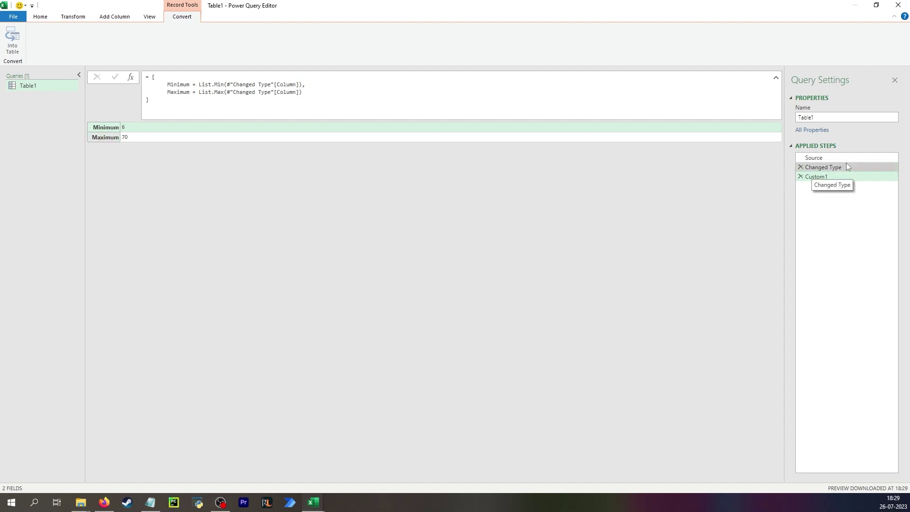
pyautogui.click(847, 178)
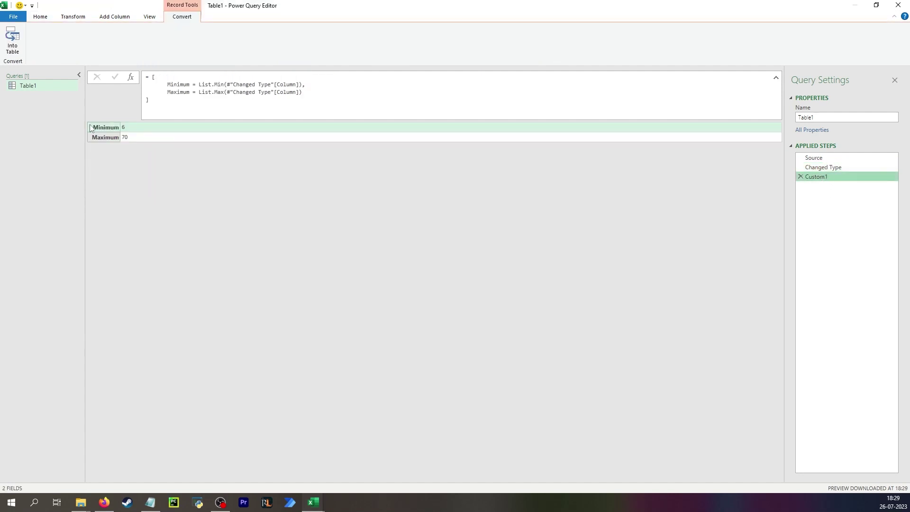
pyautogui.click(105, 131)
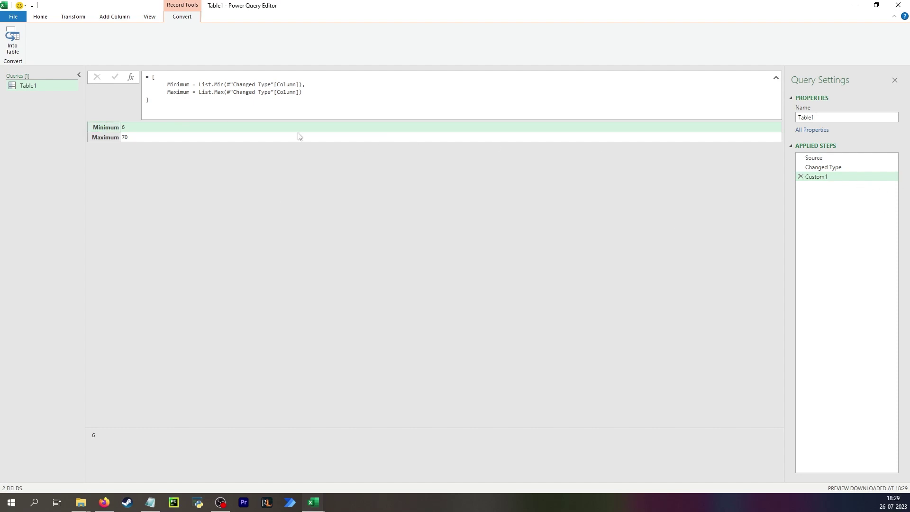
# Add another custom step after the record that refers back to the table with = #"Changed Type".
pyautogui.click(136, 78)
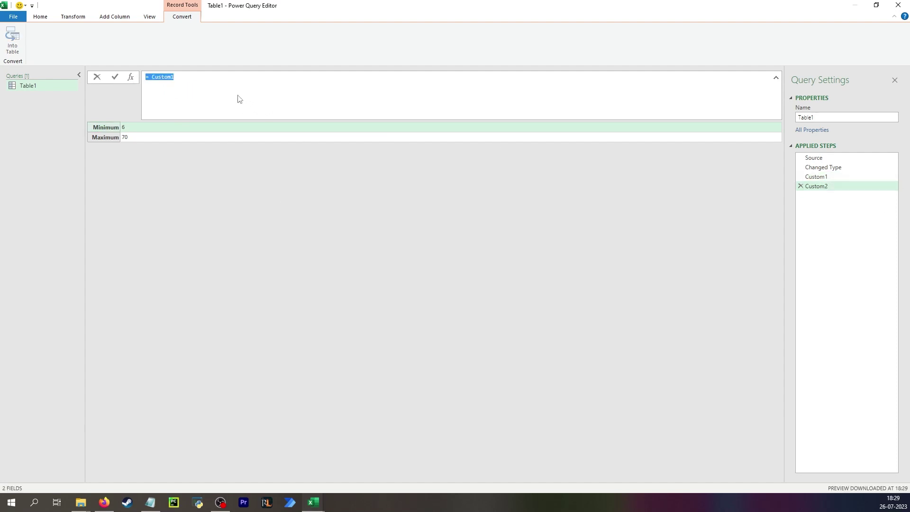
pyautogui.write('= #"Ch')
pyautogui.press('Tab')
pyautogui.press('Return')
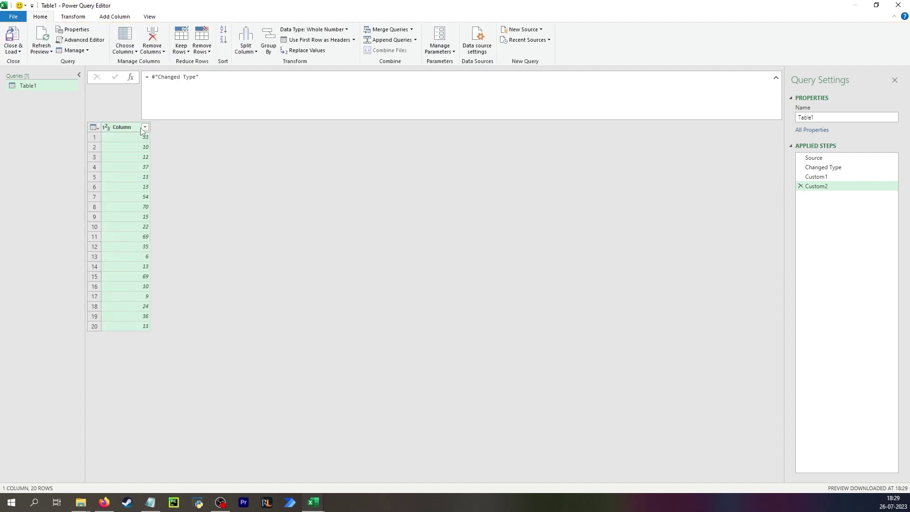
# Filter Column to keep the rows with values greater than or equal to 6.
pyautogui.click(145, 127)
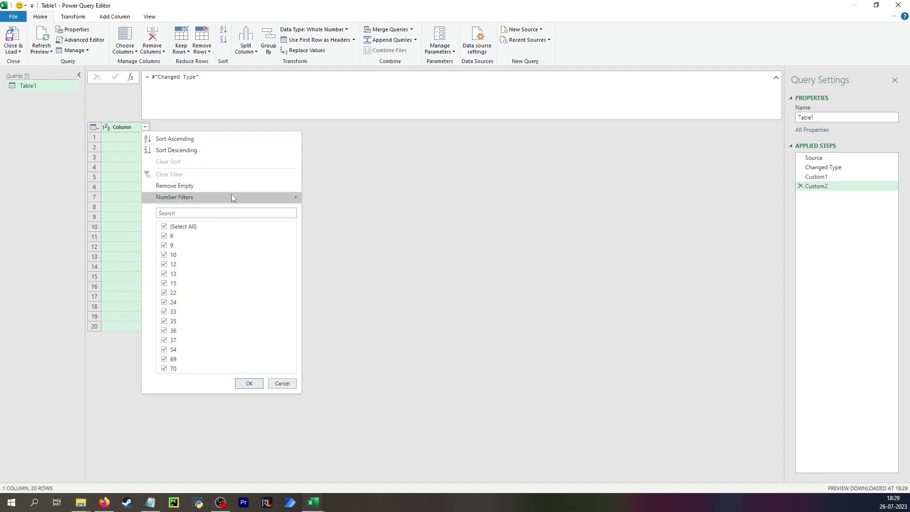
pyautogui.moveTo(235, 196)
pyautogui.click(343, 235)
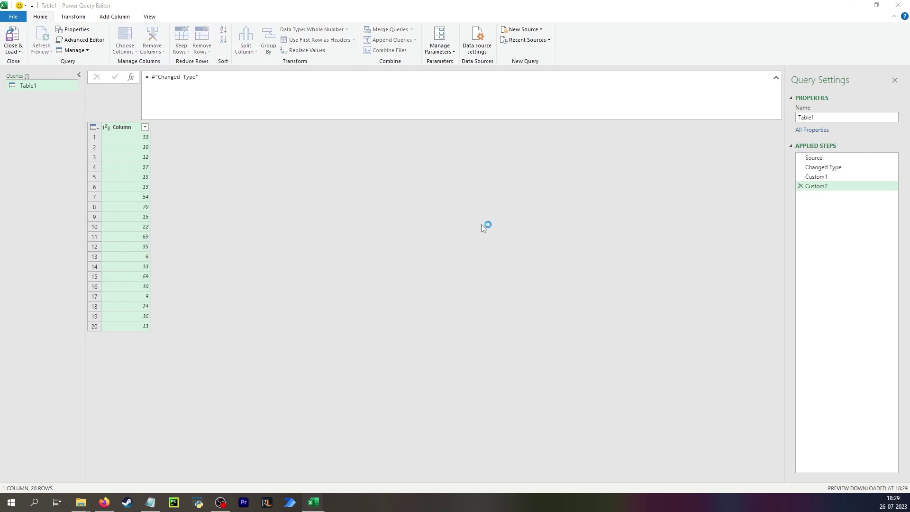
pyautogui.click(411, 247)
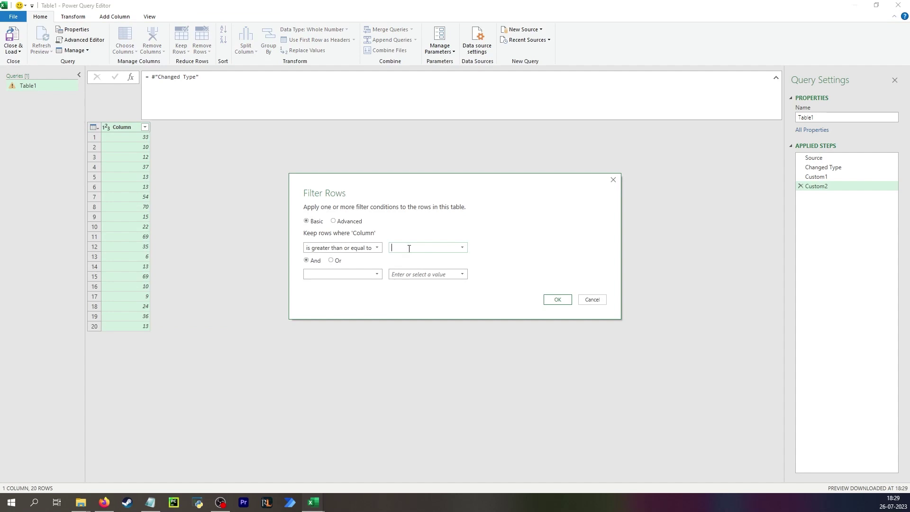
pyautogui.write('6')
pyautogui.click(557, 299)
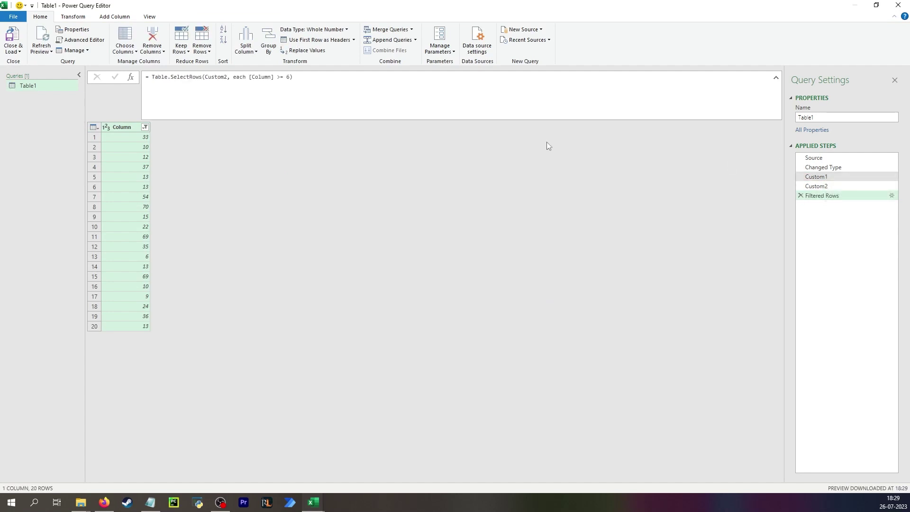
# Rename the Custom1 step that holds the minimum and maximum record as MyValues.
pyautogui.click(291, 78)
pyautogui.doubleClick(290, 78)
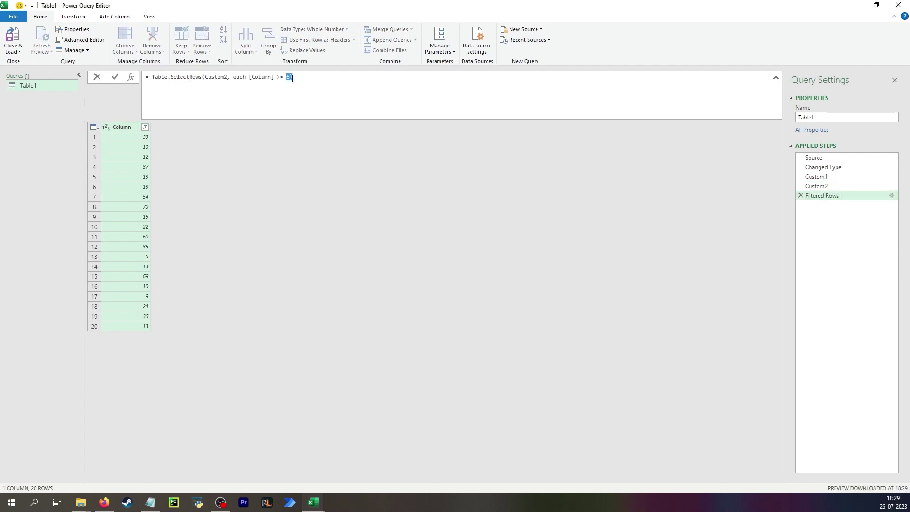
pyautogui.click(292, 78)
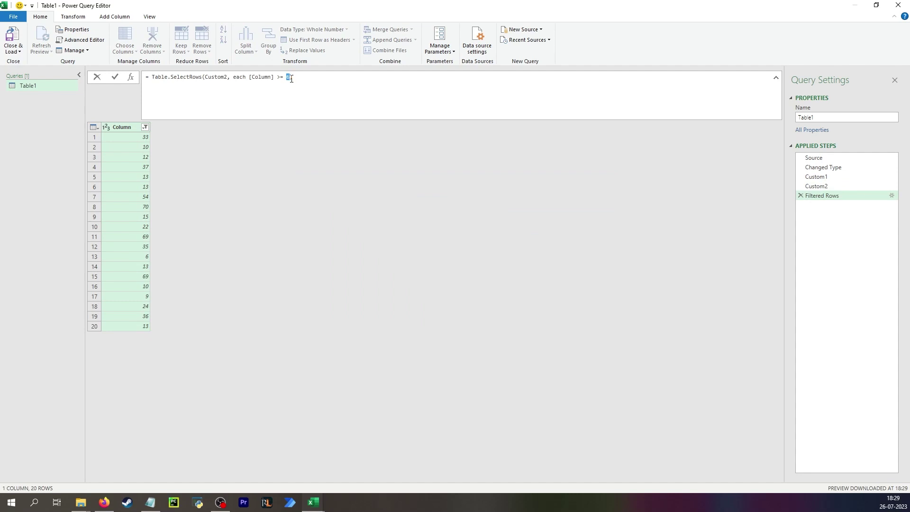
pyautogui.click(827, 177)
pyautogui.click(829, 177)
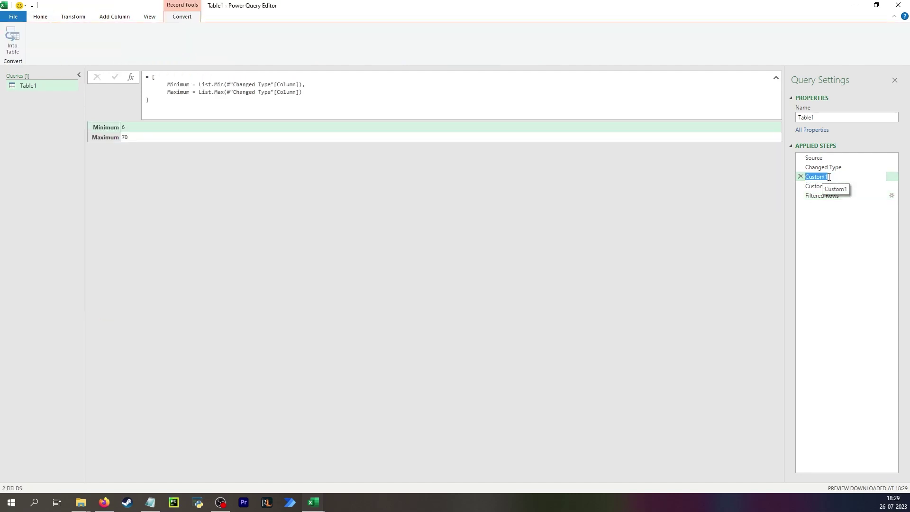
pyautogui.write('MyValues')
# Replace the fixed 6 in the Filtered Rows formula with MyValues[Maximum] - 5 and check it against the record's Maximum field.
pyautogui.click(822, 196)
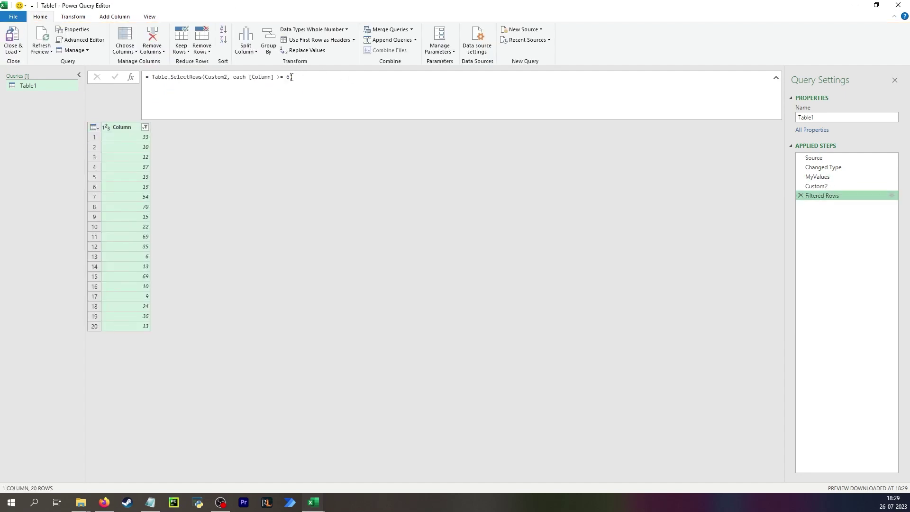
pyautogui.click(291, 77)
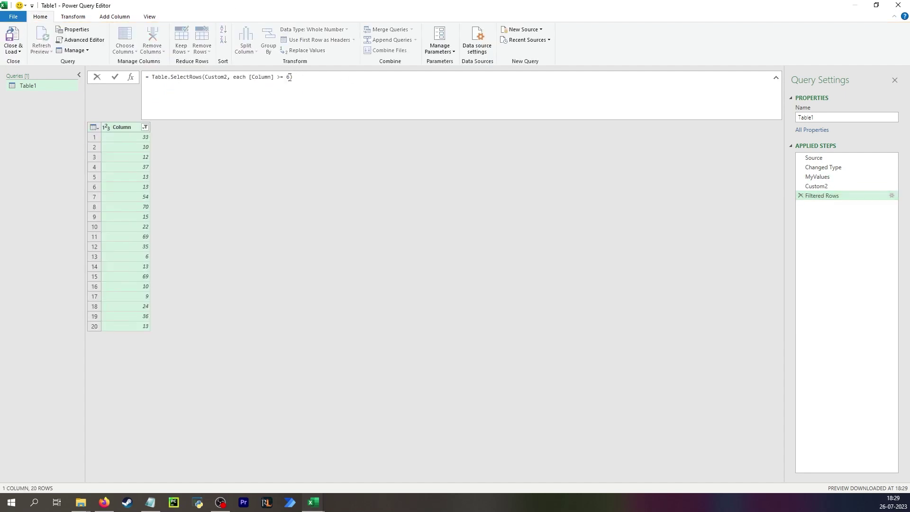
pyautogui.press('BackSpace')
pyautogui.write('MyValues')
pyautogui.write('{')
pyautogui.write('Maximum')
pyautogui.write(' - 5')
pyautogui.press('Return')
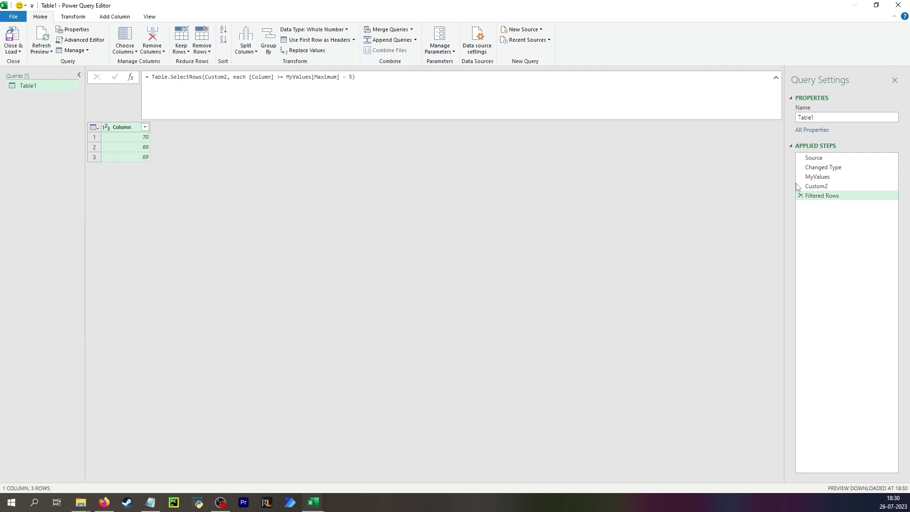
pyautogui.click(844, 178)
pyautogui.click(134, 137)
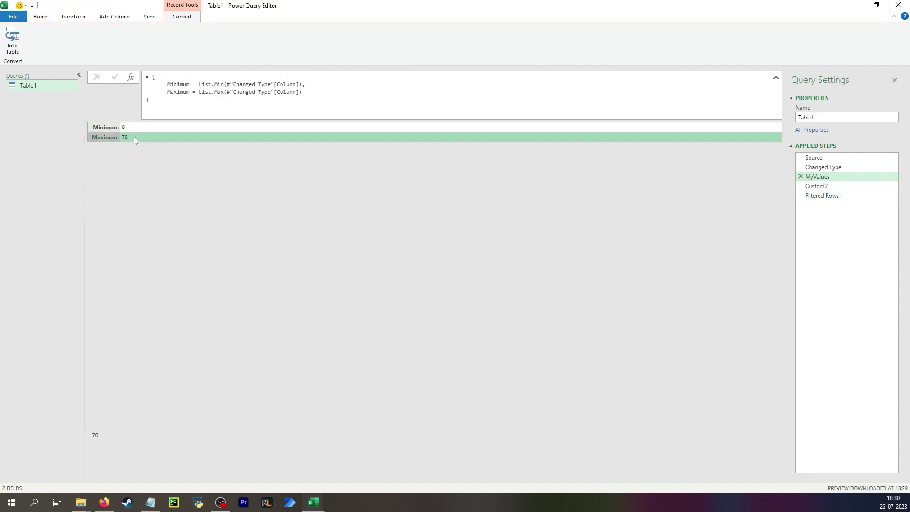
pyautogui.click(822, 195)
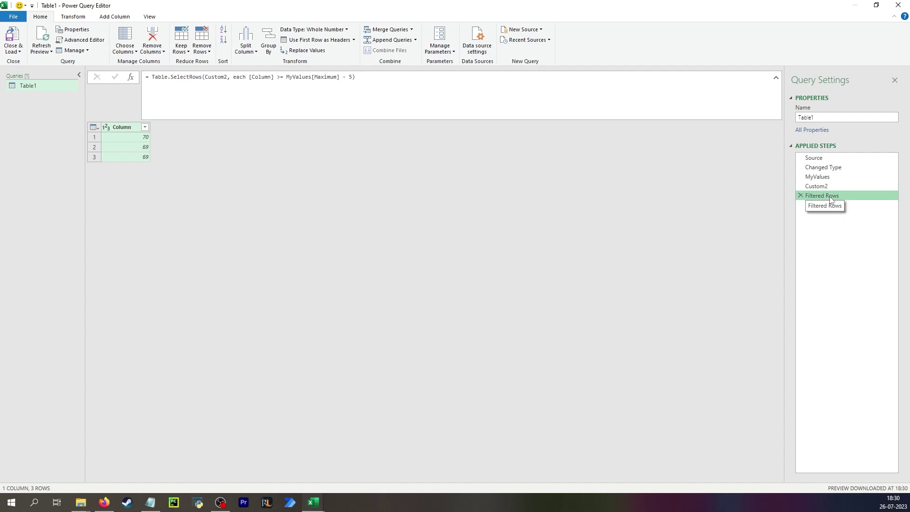
# Insert a custom step directly after MyValues and review the formulas of the steps around it.
pyautogui.click(835, 185)
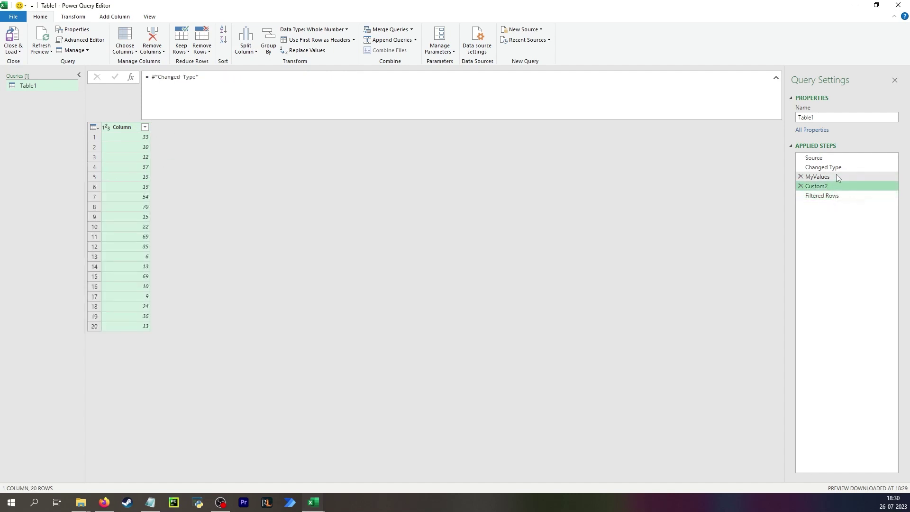
pyautogui.click(836, 176)
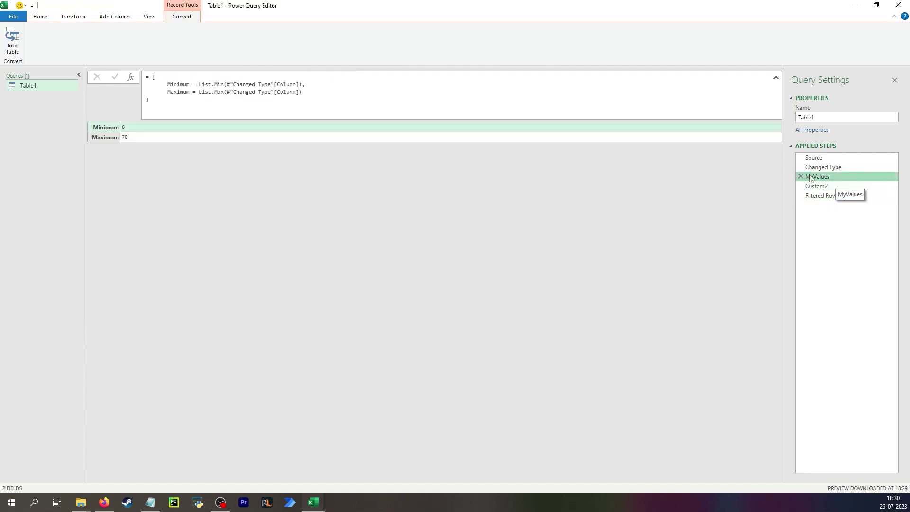
pyautogui.click(131, 77)
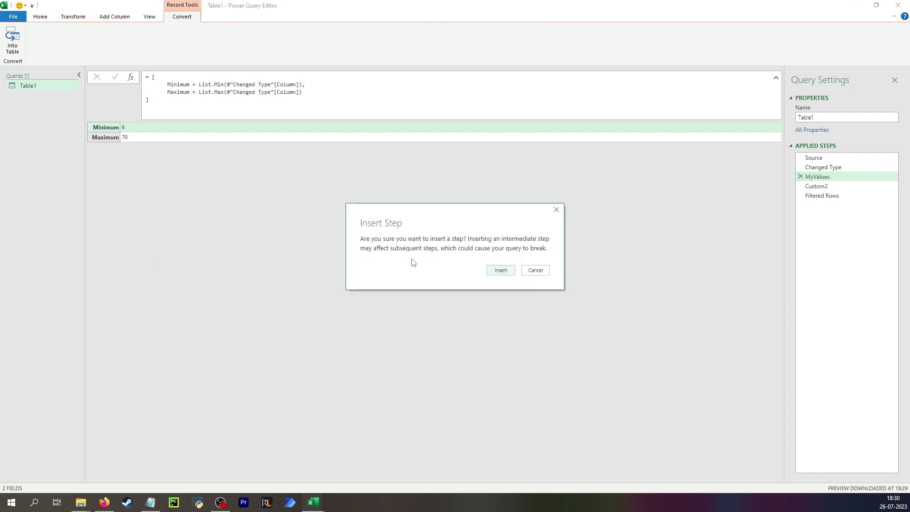
pyautogui.click(506, 271)
pyautogui.click(842, 196)
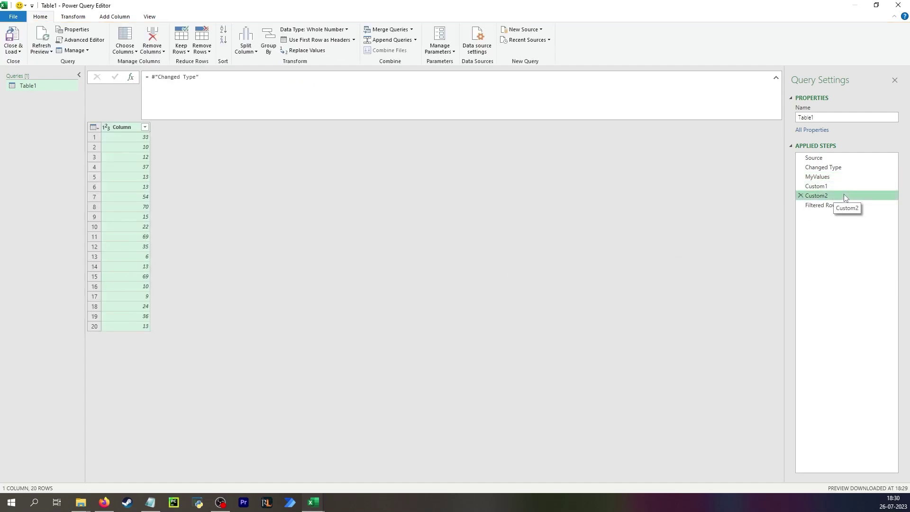
pyautogui.click(837, 205)
pyautogui.click(838, 186)
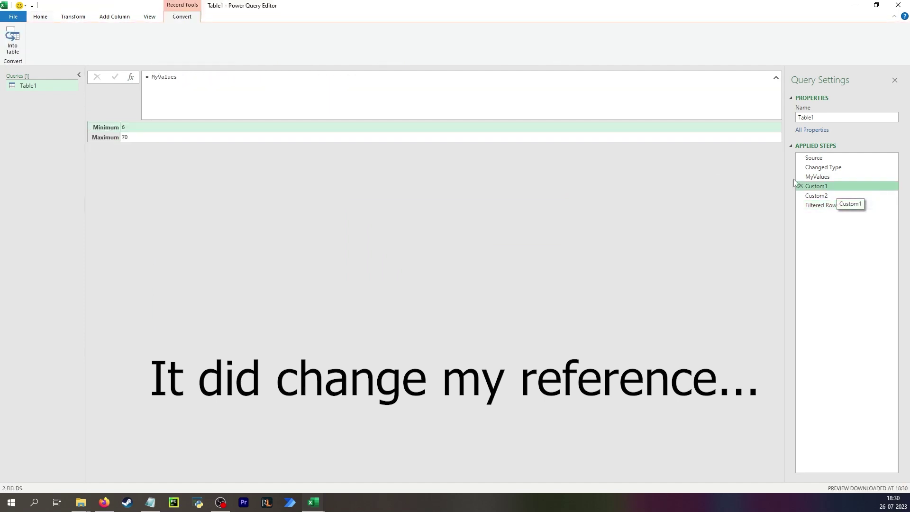
pyautogui.click(827, 178)
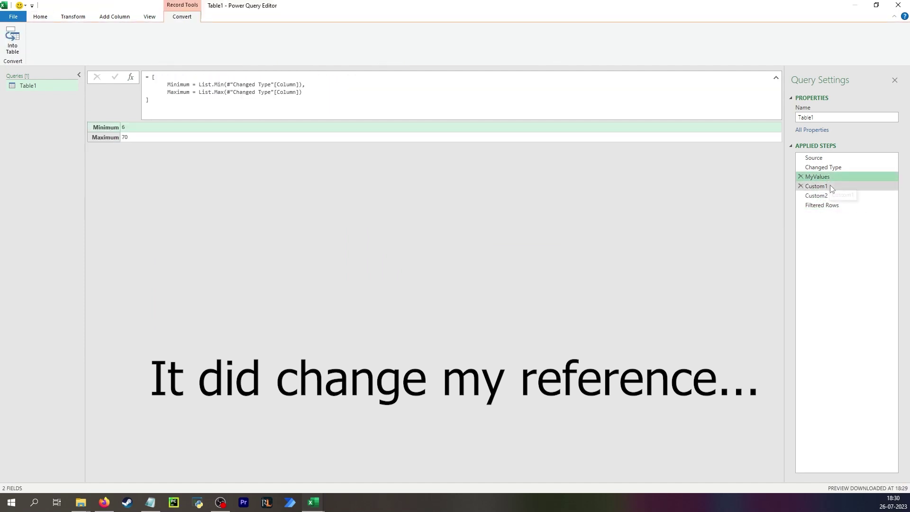
# Rename the Custom1 step that follows MyValues as MyMaximum.
pyautogui.click(829, 186)
pyautogui.click(829, 186)
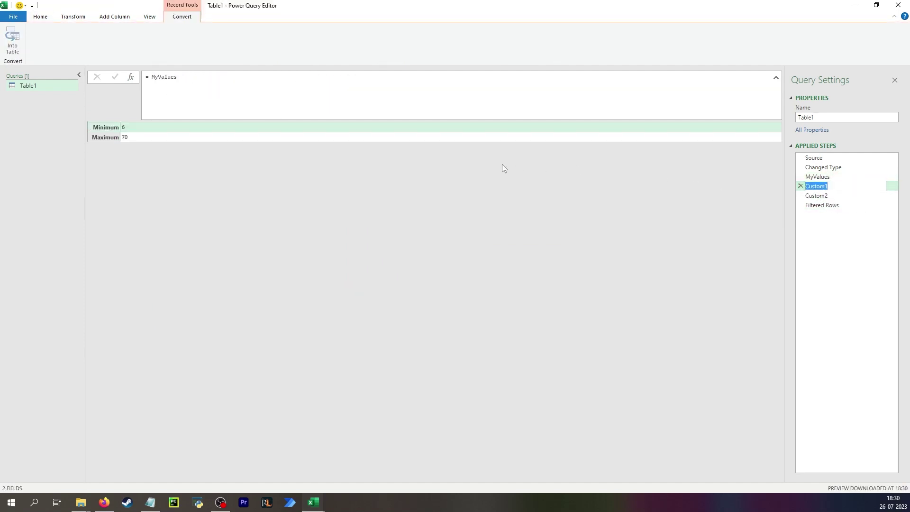
pyautogui.write('MyM')
pyautogui.press('BackSpace')
pyautogui.press('BackSpace')
pyautogui.write('Maximum')
pyautogui.press('Return')
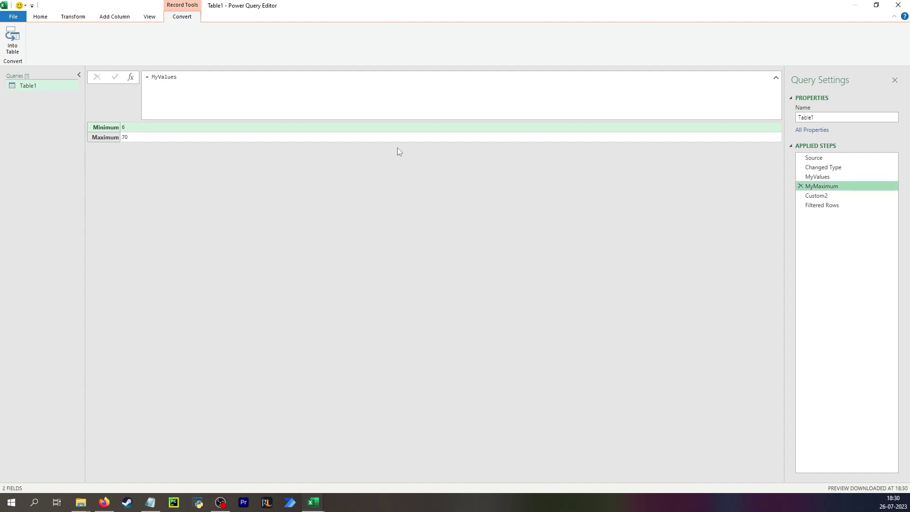
# Set the MyMaximum formula to List.Max(#"Changed Type"[Column]), copied from the MyValues record, and compare it with the Source data.
pyautogui.click(837, 175)
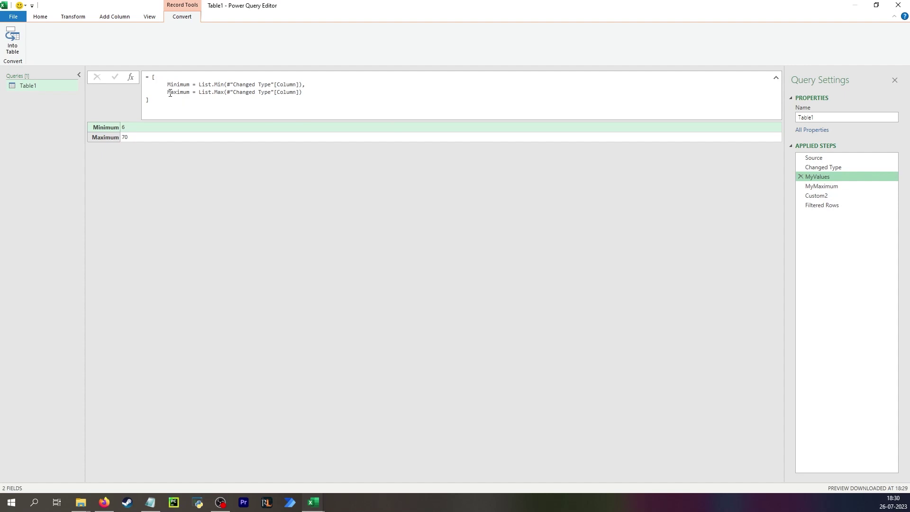
pyautogui.moveTo(170, 92); pyautogui.dragTo(202, 97)
pyautogui.hotkey('ctrl', 'c')
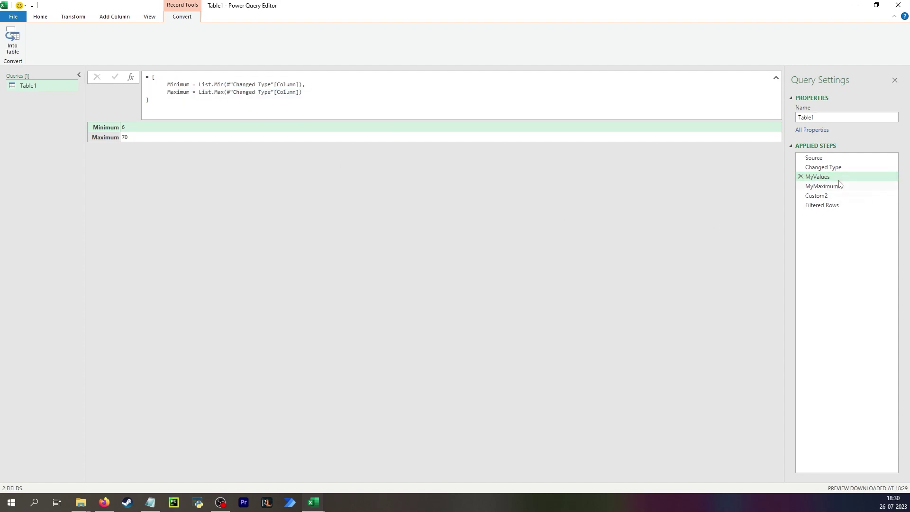
pyautogui.click(836, 186)
pyautogui.doubleClick(162, 77)
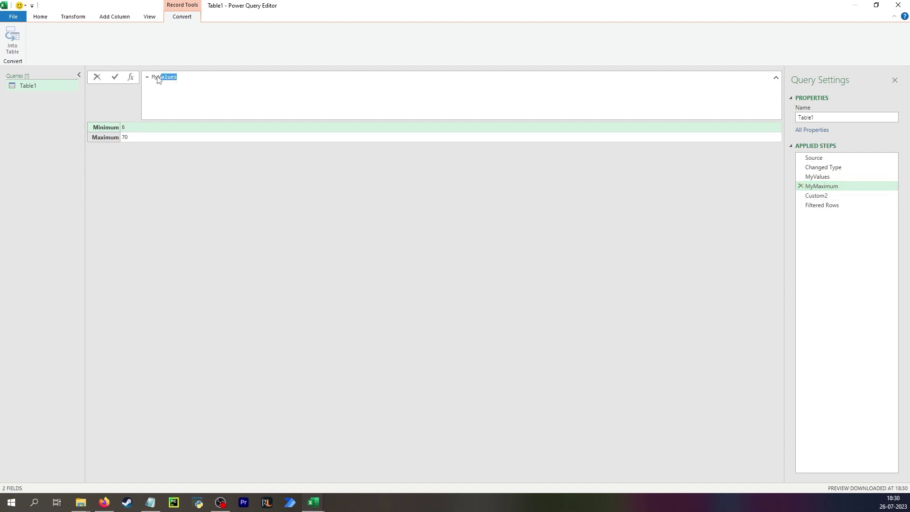
pyautogui.hotkey('ctrl', 'v')
pyautogui.press('Return')
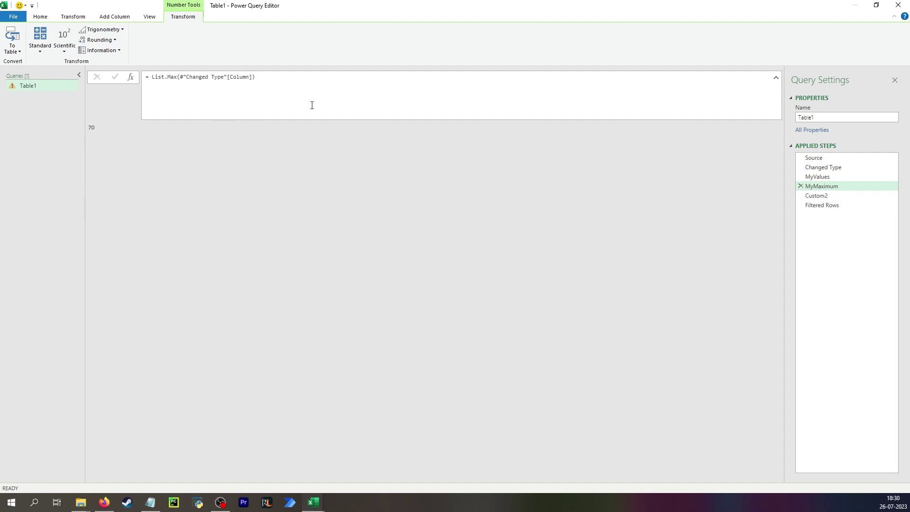
pyautogui.click(814, 157)
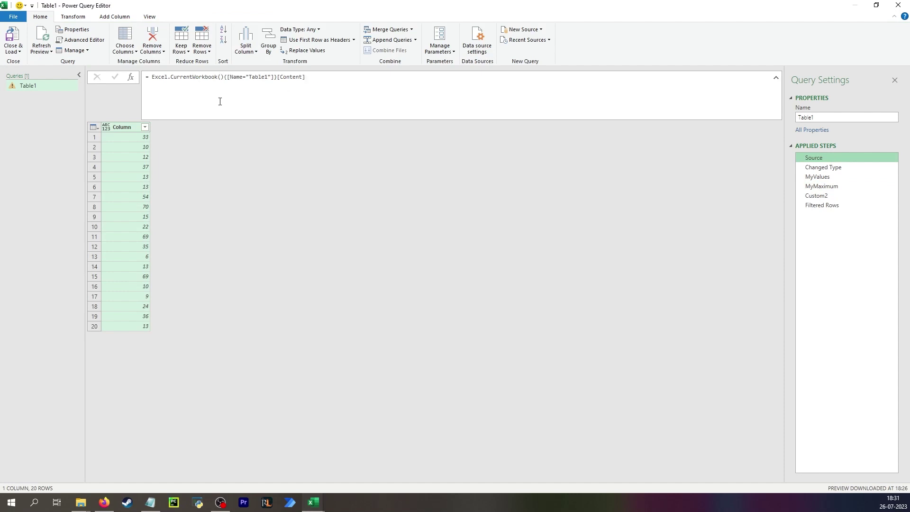
pyautogui.click(838, 185)
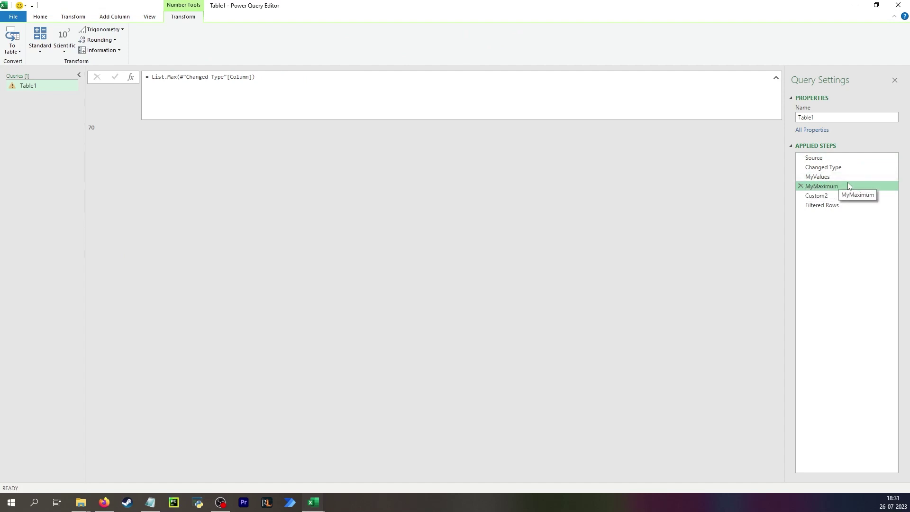
# Add a custom step after Filtered Rows containing a copy of the Filtered Rows Table.SelectRows formula with a single equals sign.
pyautogui.click(840, 196)
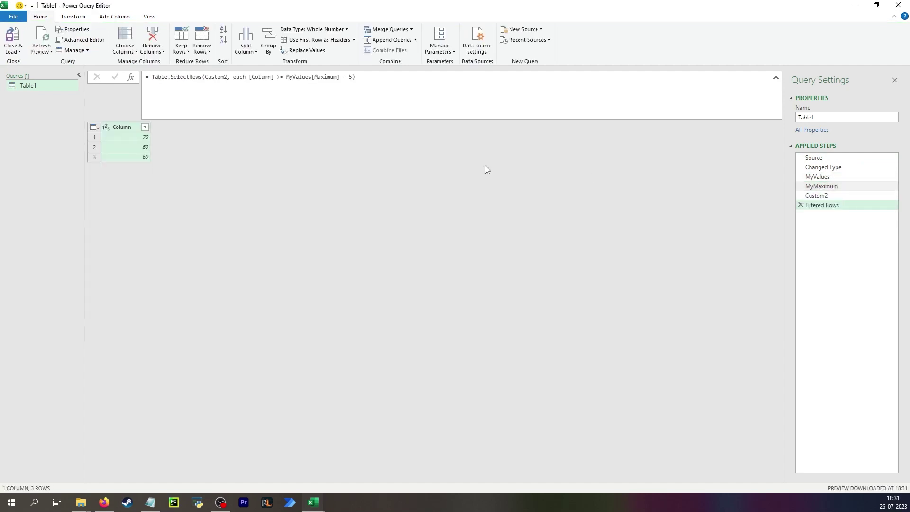
pyautogui.moveTo(393, 88); pyautogui.dragTo(143, 77)
pyautogui.hotkey('ctrl', 'c')
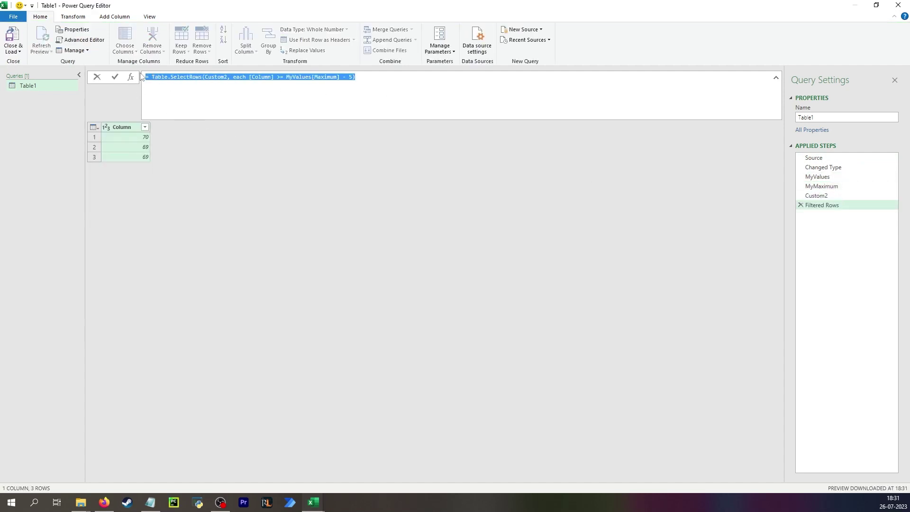
pyautogui.click(198, 138)
pyautogui.click(133, 78)
pyautogui.moveTo(318, 98); pyautogui.dragTo(152, 85)
pyautogui.hotkey('ctrl', 'v')
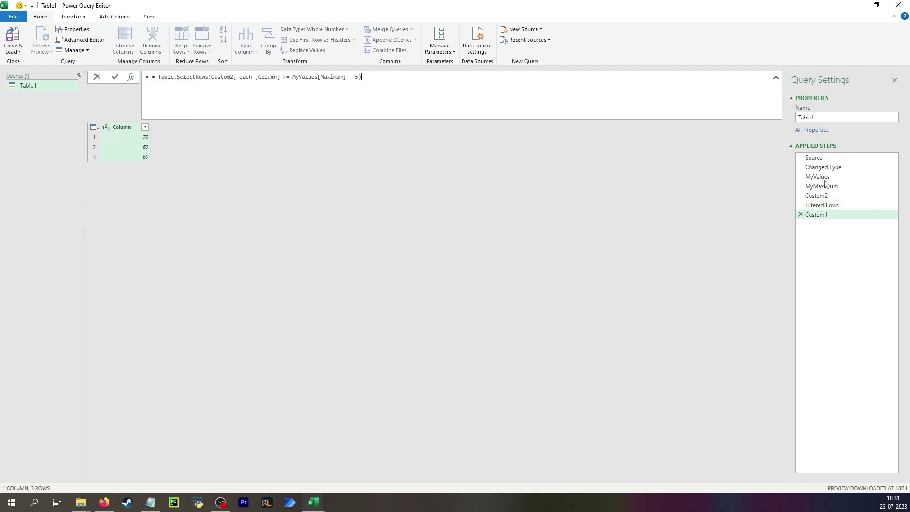
pyautogui.click(155, 77)
pyautogui.press('BackSpace')
pyautogui.press('Delete')
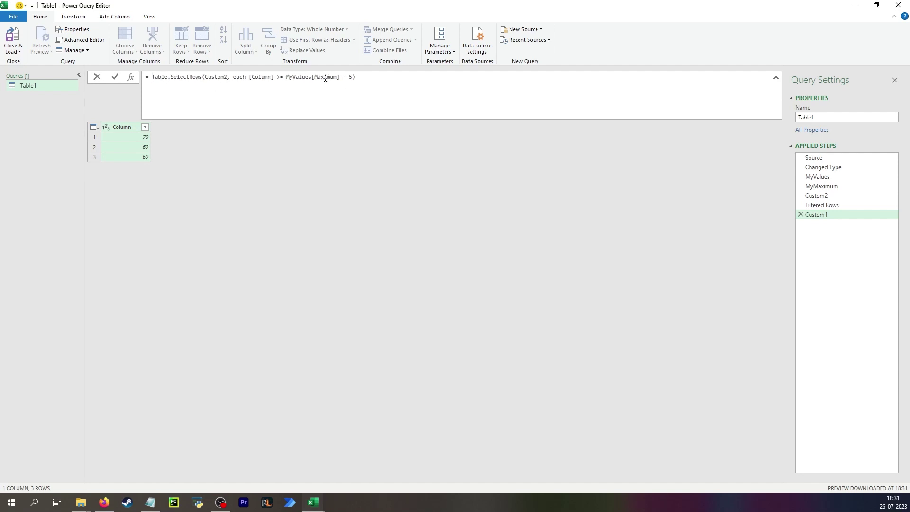
# Replace MyValues[Maximum] with MyMaximum in the new custom step's filter formula and check it against the MyMaximum step.
pyautogui.click(324, 77)
pyautogui.click(314, 77)
pyautogui.press('BackSpace')
pyautogui.press('BackSpace')
pyautogui.press('BackSpace')
pyautogui.press('BackSpace')
pyautogui.press('BackSpace')
pyautogui.press('BackSpace')
pyautogui.press('BackSpace')
pyautogui.click(319, 77)
pyautogui.press('BackSpace')
pyautogui.press('Return')
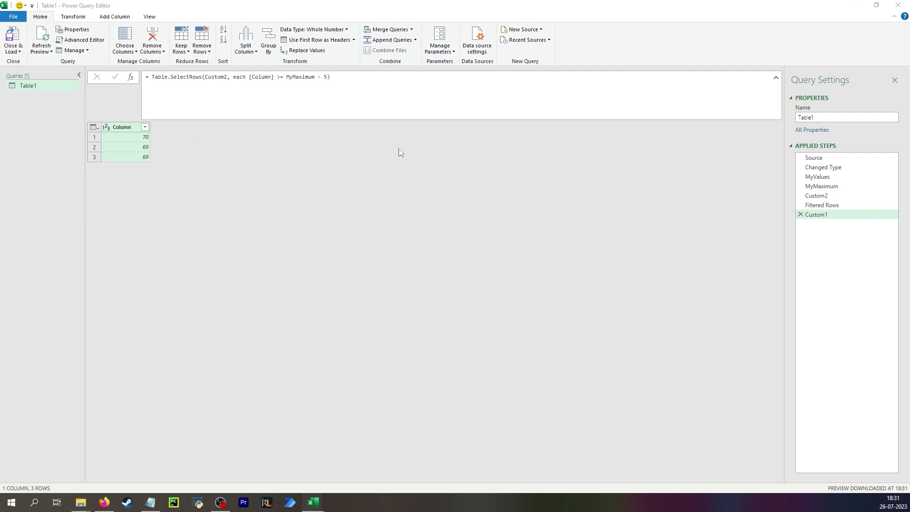
pyautogui.click(463, 210)
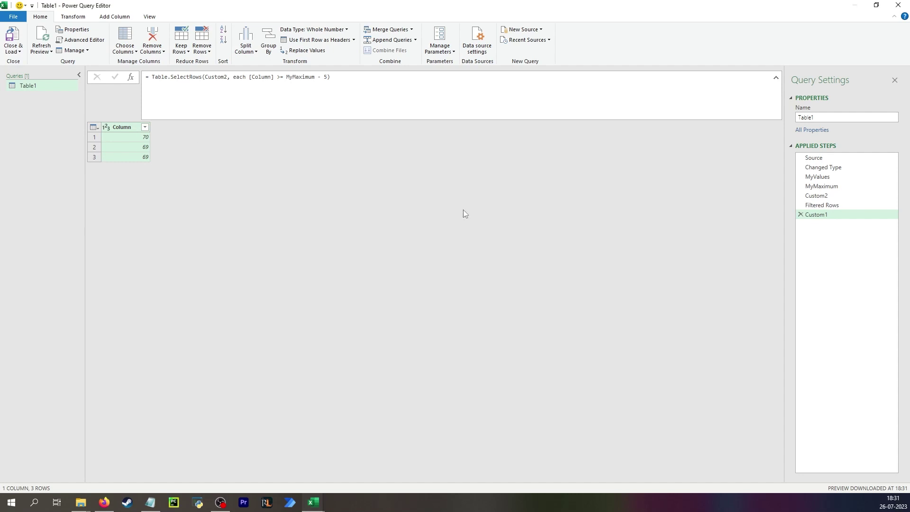
pyautogui.click(828, 188)
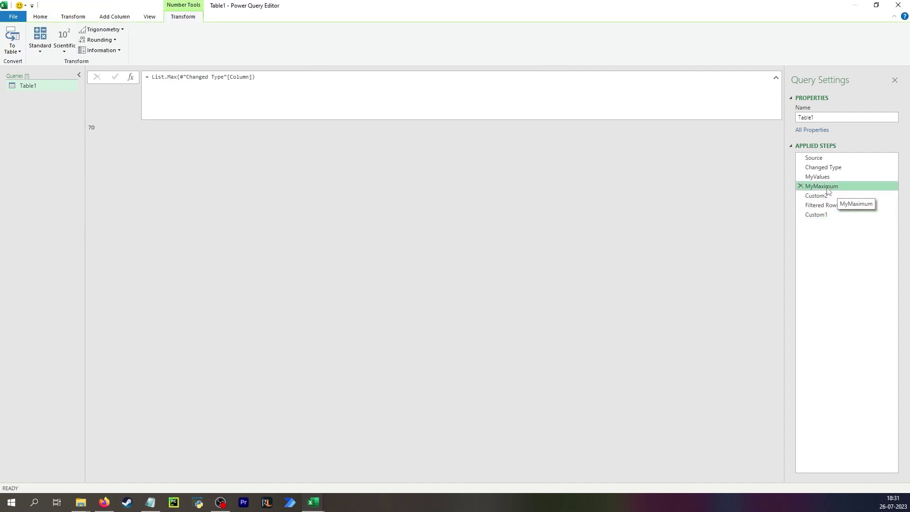
pyautogui.click(828, 180)
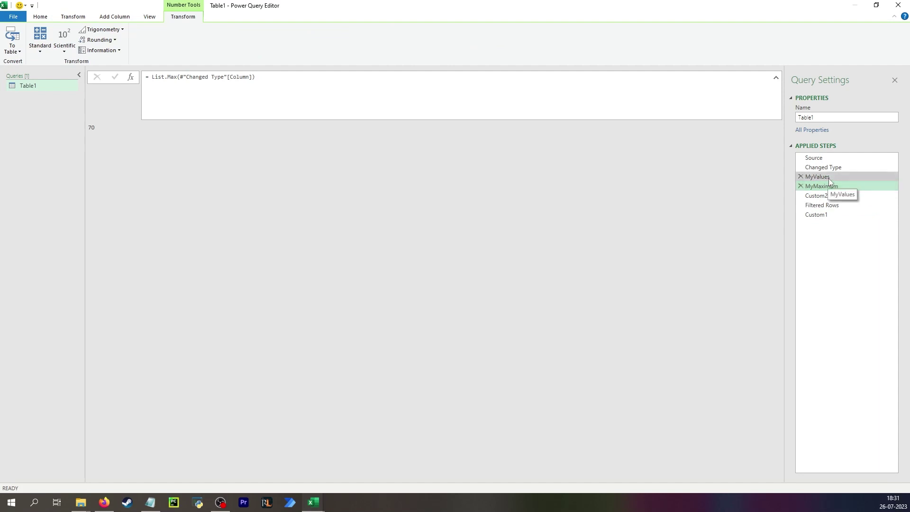